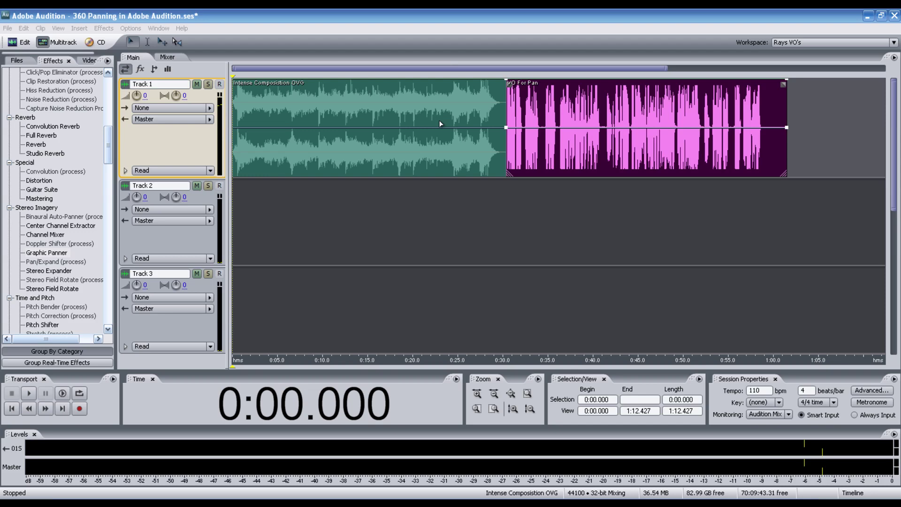
Audition the Intense Composistion OVG clip from the start and the VO For Pan clip from 0:30.410, then return to the session start.
click(234, 127)
key(space)
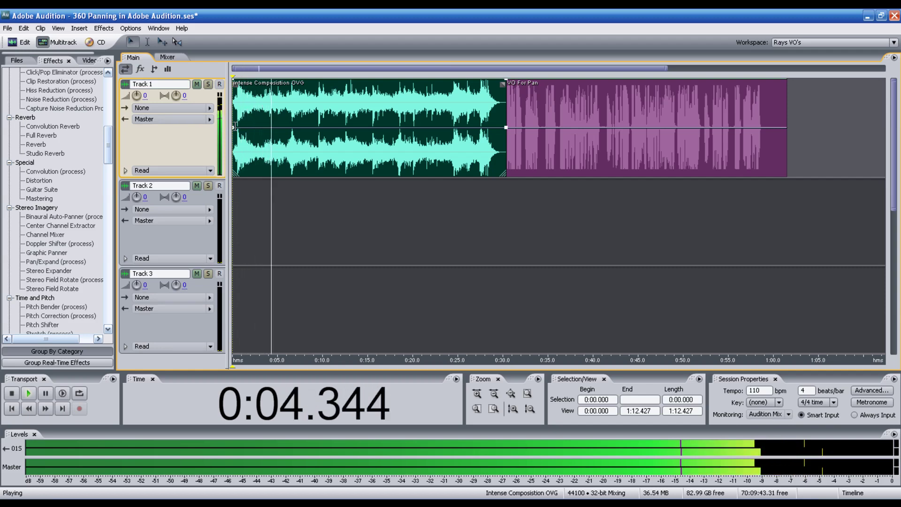
key(space)
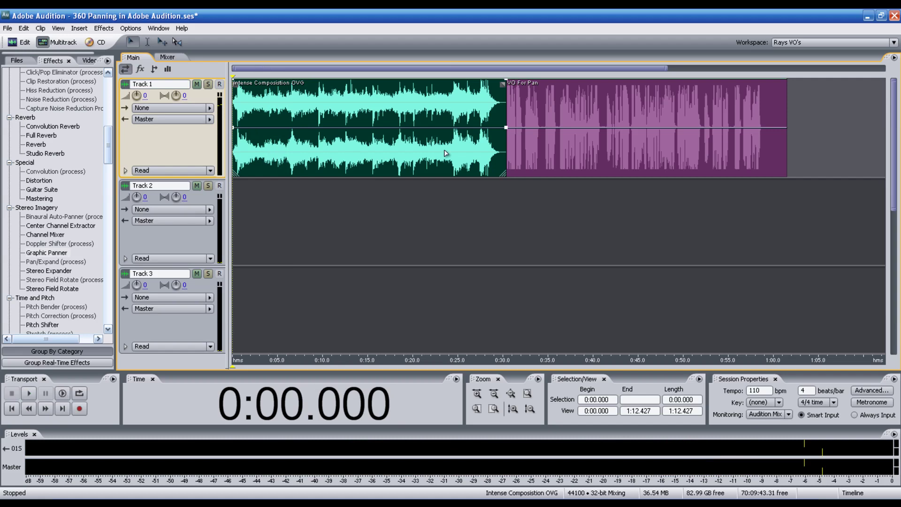
click(508, 120)
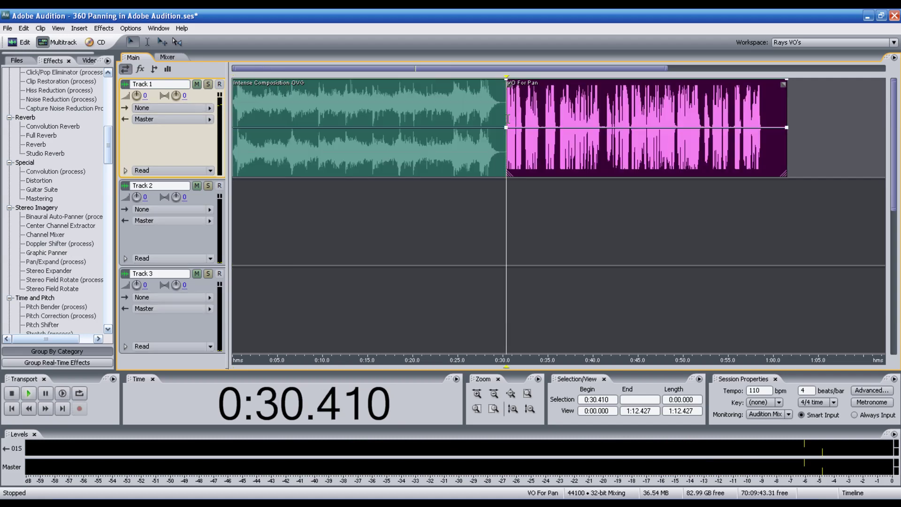
key(space)
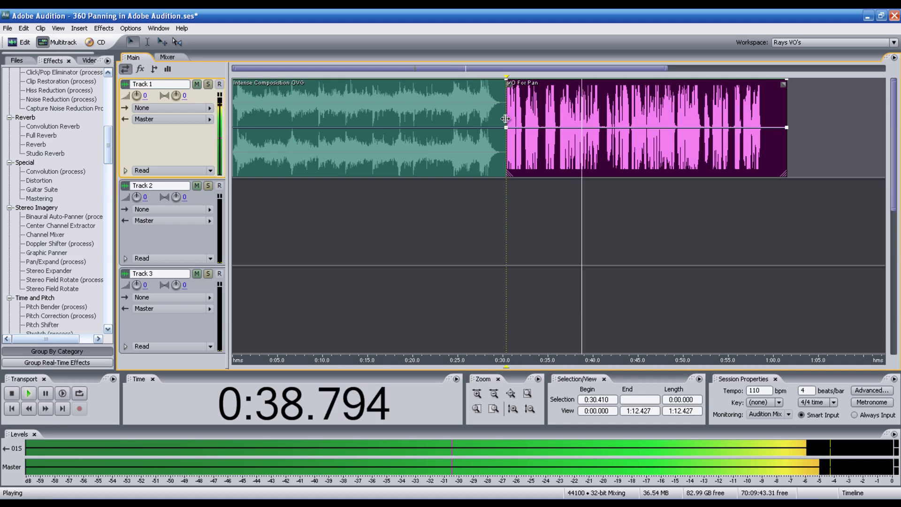
key(space)
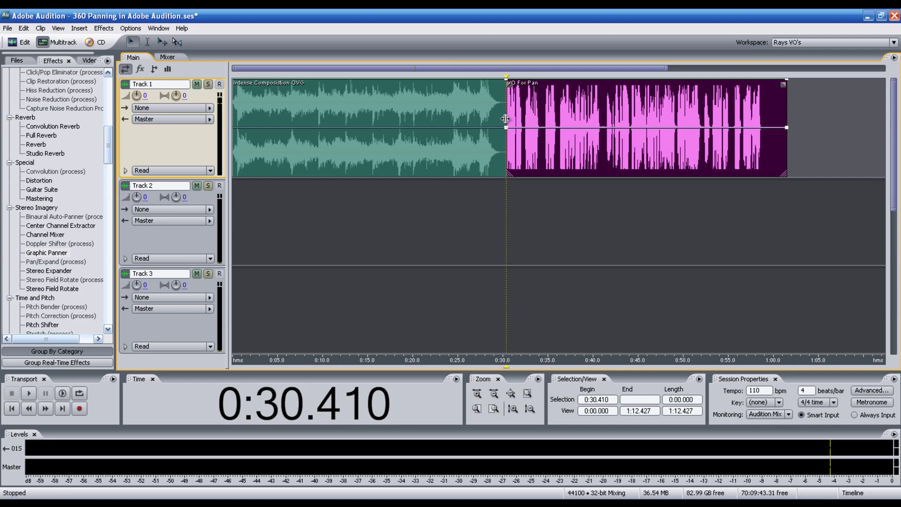
key(Home)
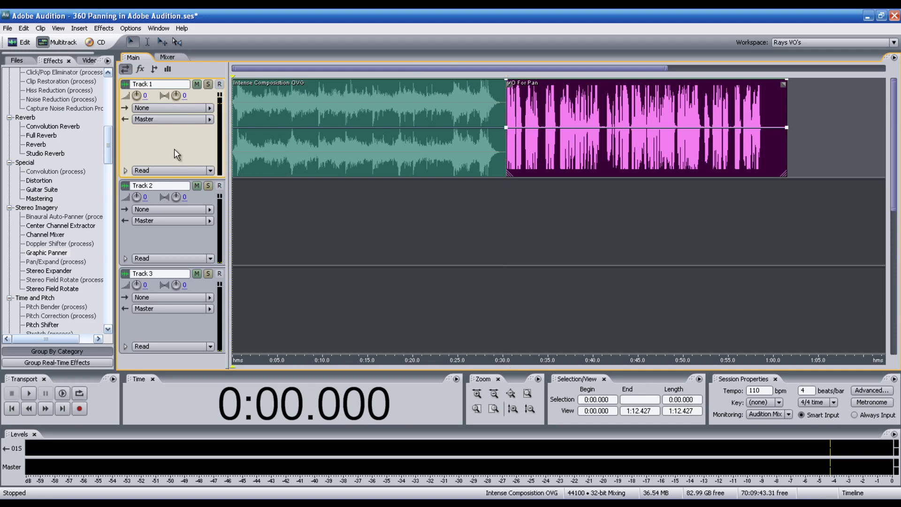
Show Track 1's automation lane and set its parameter to Pan: Output Pan.
scroll(187, 151, down, 3)
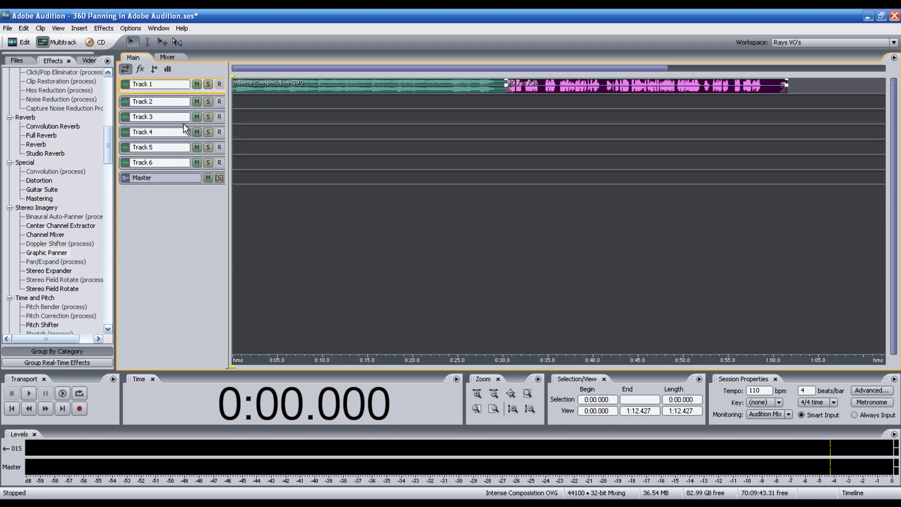
scroll(184, 128, up, 5)
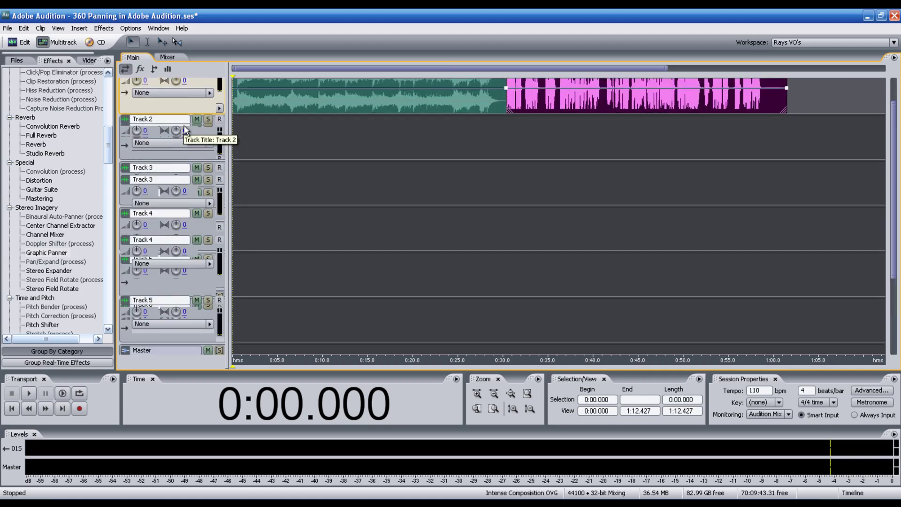
scroll(764, 170, up, 2)
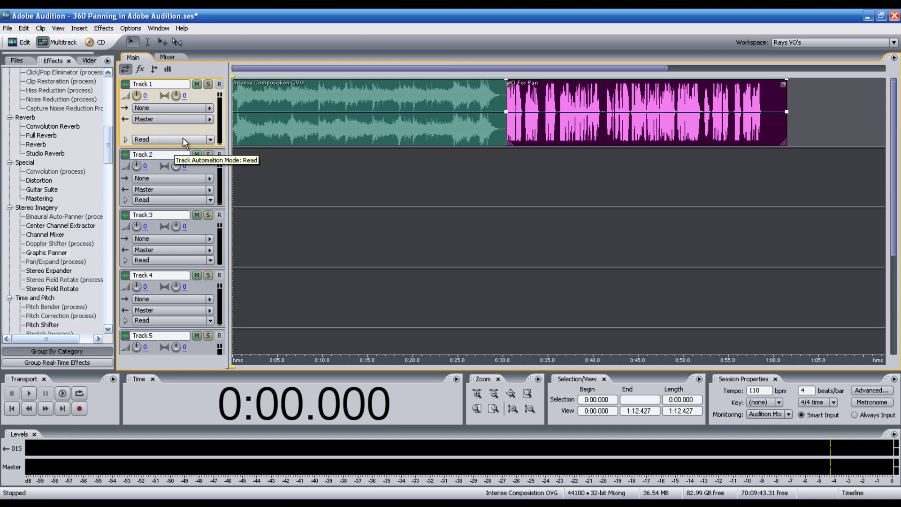
click(126, 140)
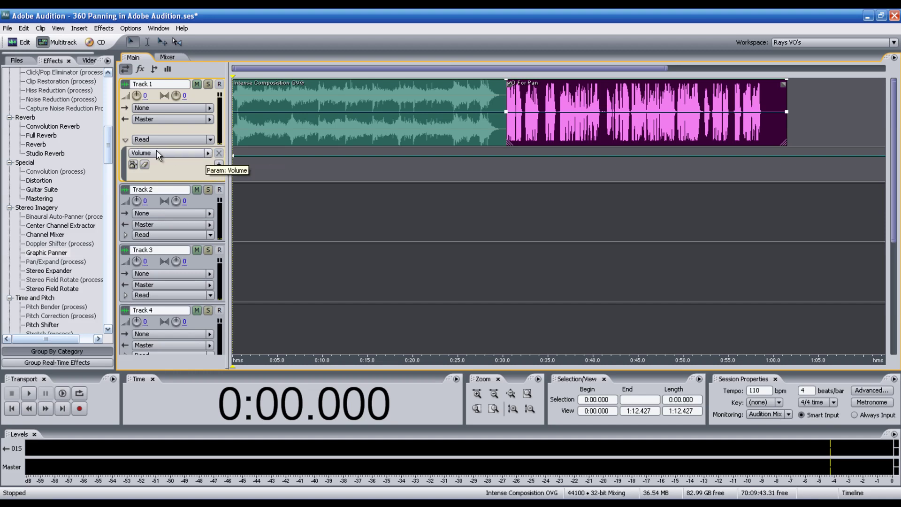
click(206, 153)
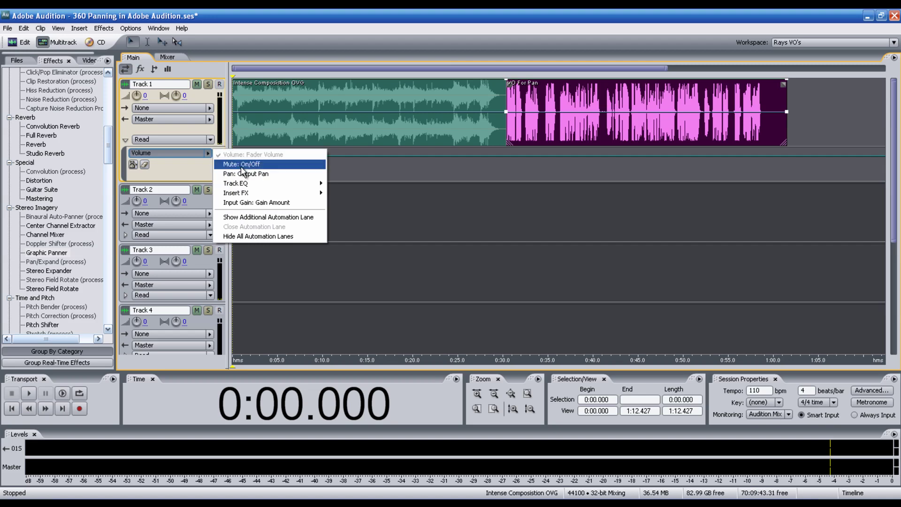
mouse_move(244, 188)
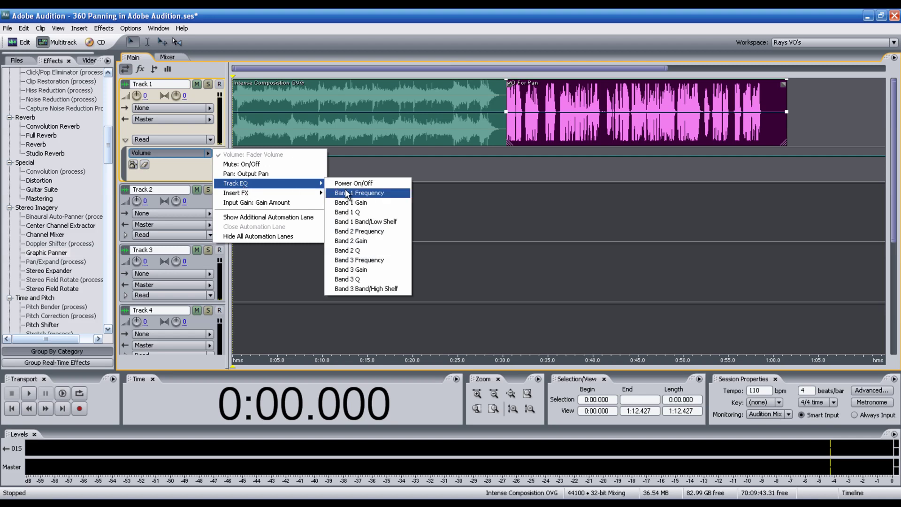
mouse_move(281, 195)
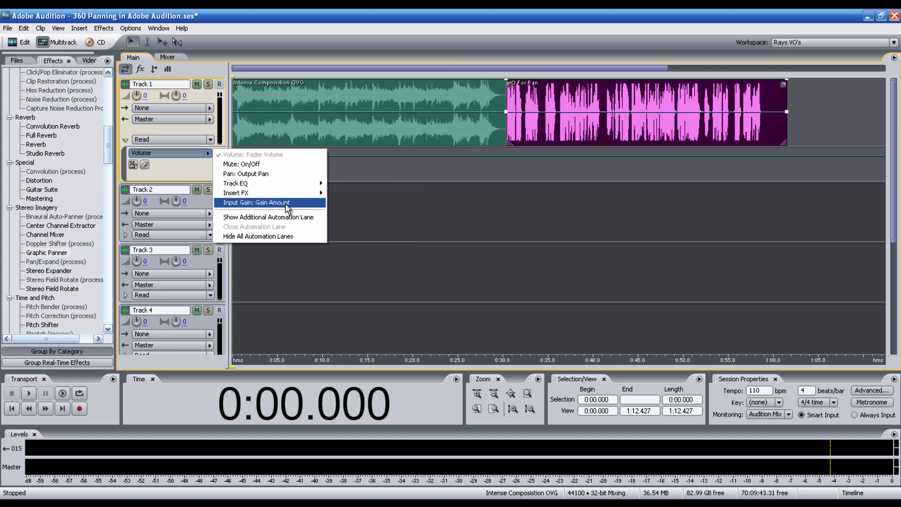
click(252, 175)
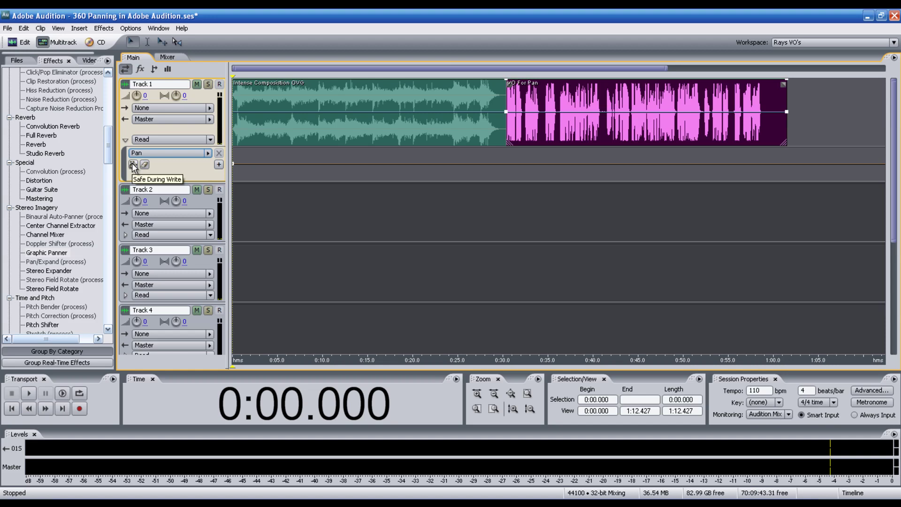
Add twelve pan automation points at centre, about 2 to 3 seconds apart, along the Intense Composistion OVG clip.
click(244, 164)
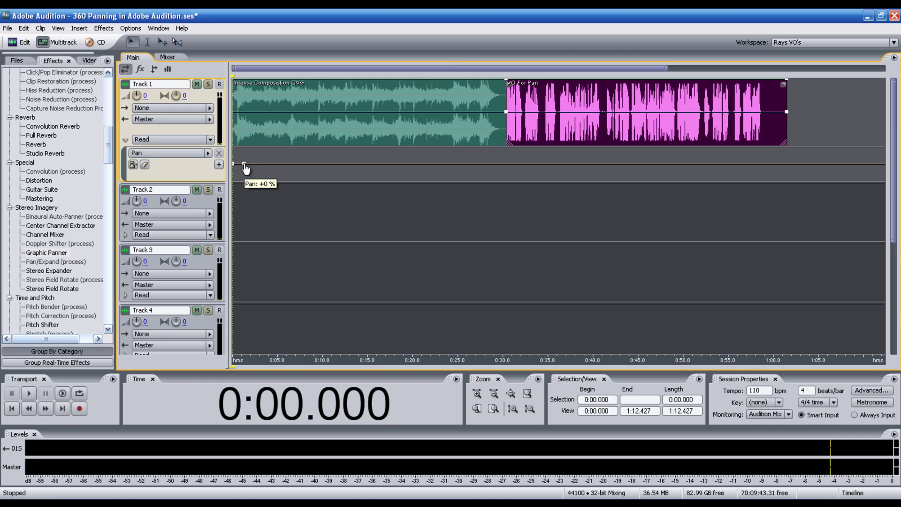
scroll(246, 168, up, 3)
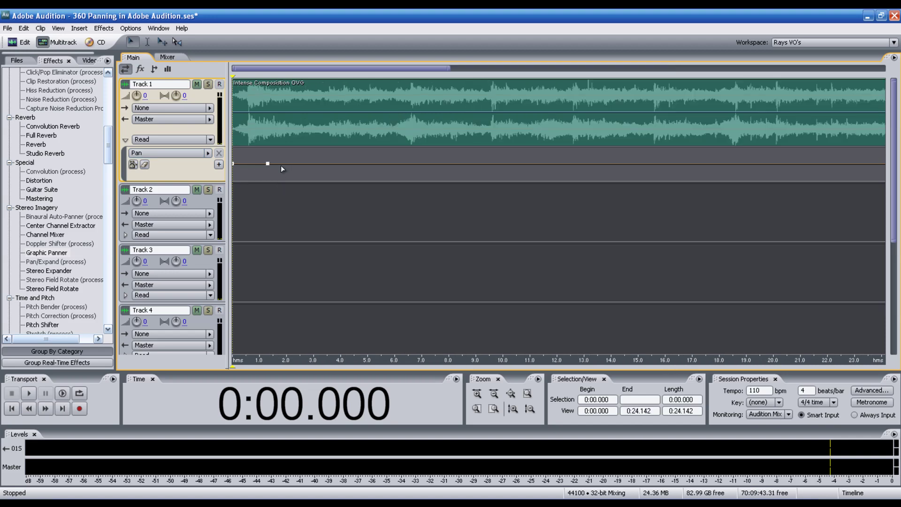
click(338, 164)
click(453, 164)
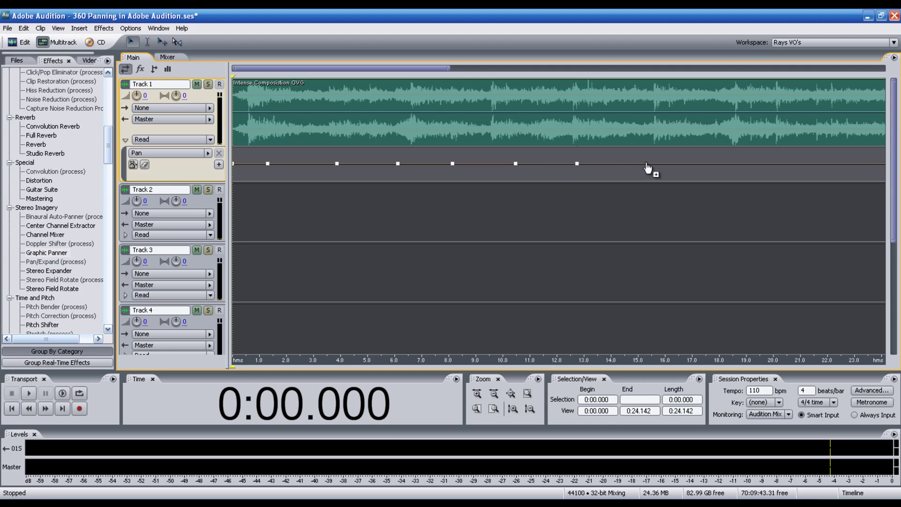
click(708, 164)
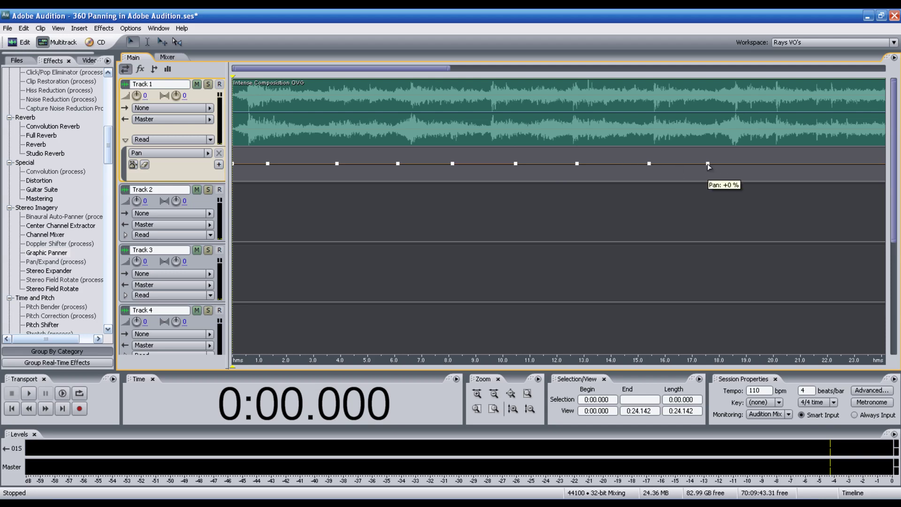
click(765, 165)
drag(437, 73, 527, 71)
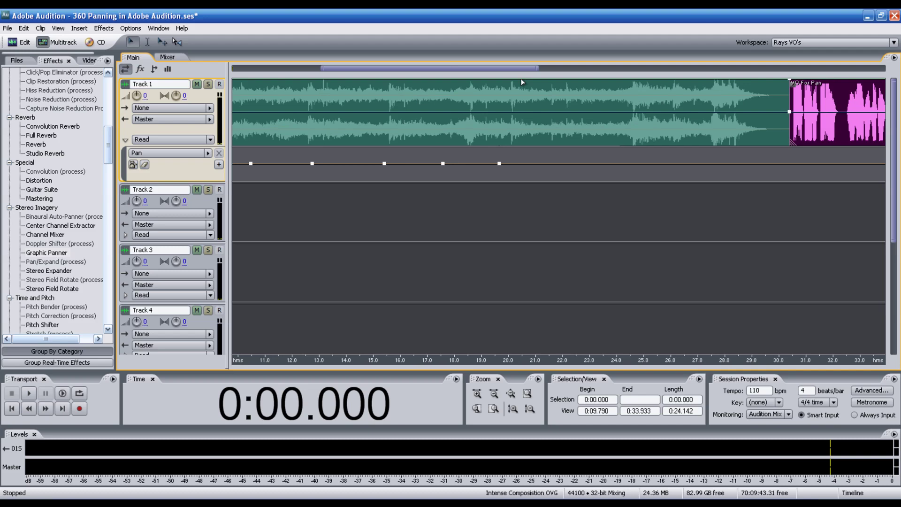
click(580, 165)
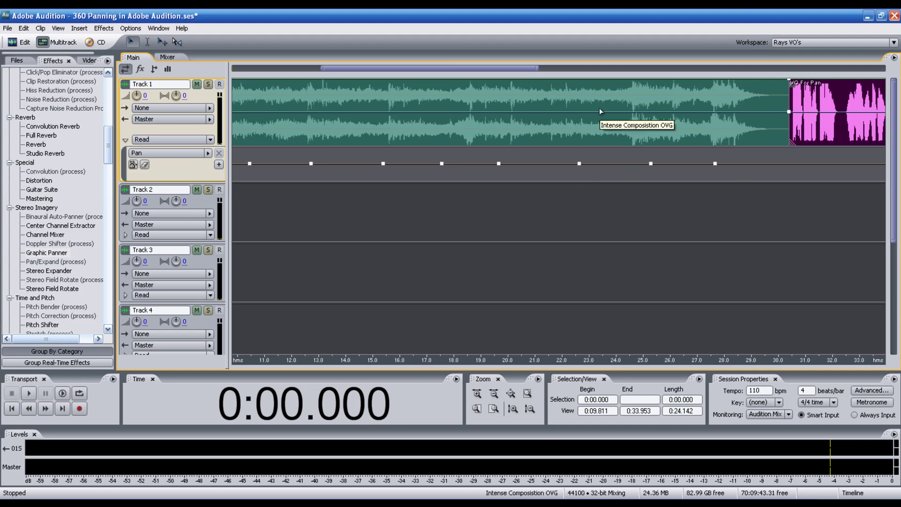
key(backslash)
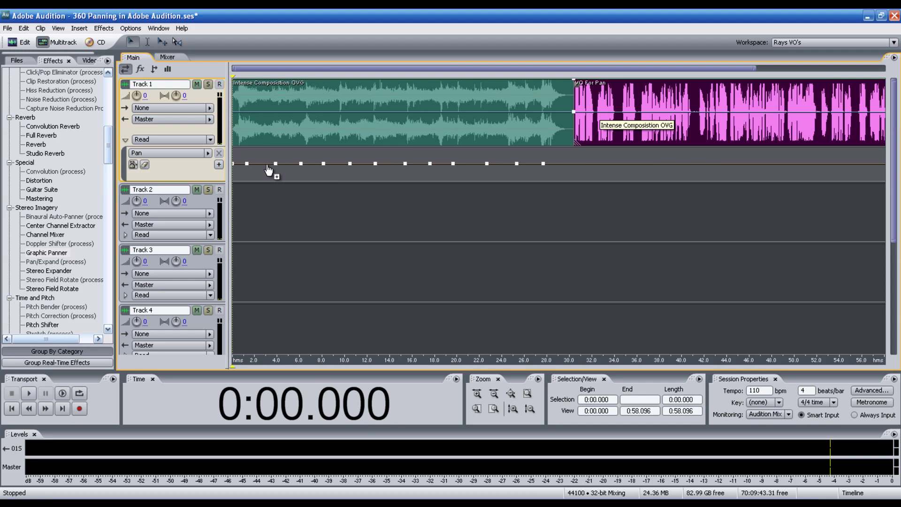
Add a series of centred pan automation points along the VO For Pan clip, from about 0:32 to 0:58.
click(590, 164)
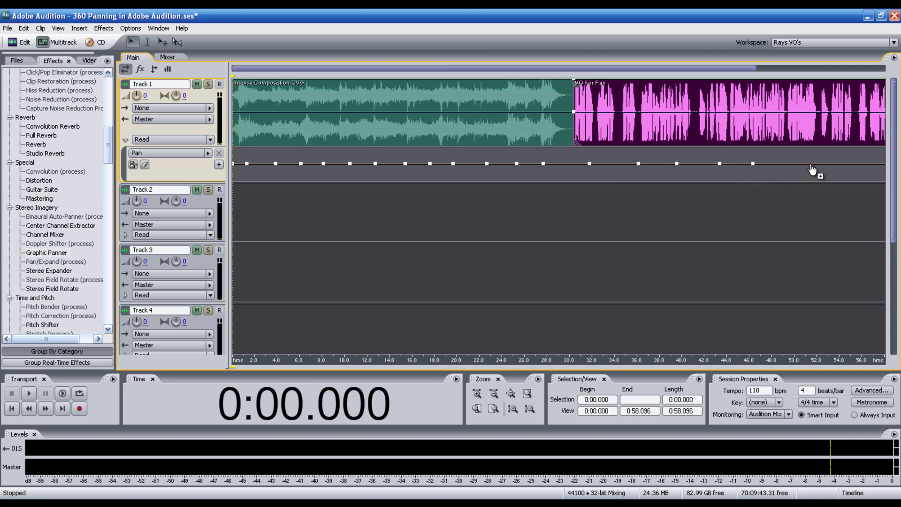
click(859, 164)
drag(629, 68, 702, 68)
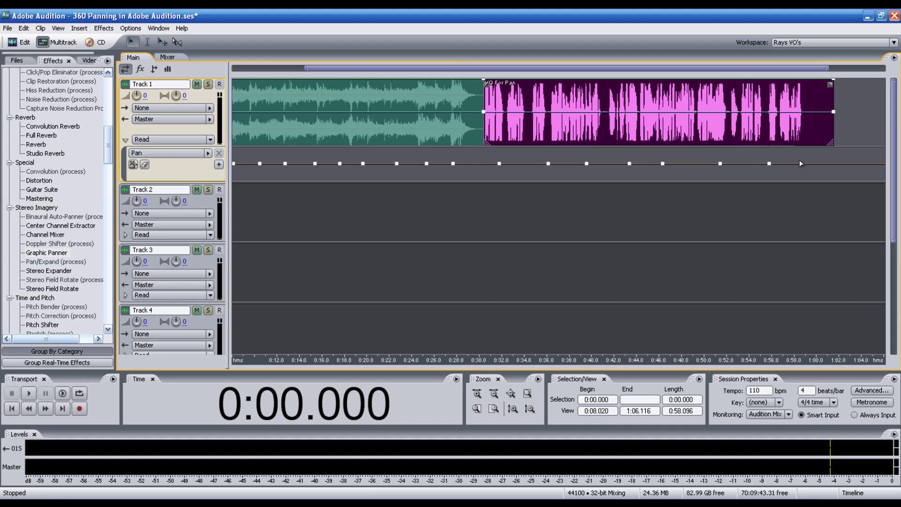
Move the pan points across the music clip alternately to opposite sides in a zigzag, starting with the first at +100%.
drag(556, 69, 484, 69)
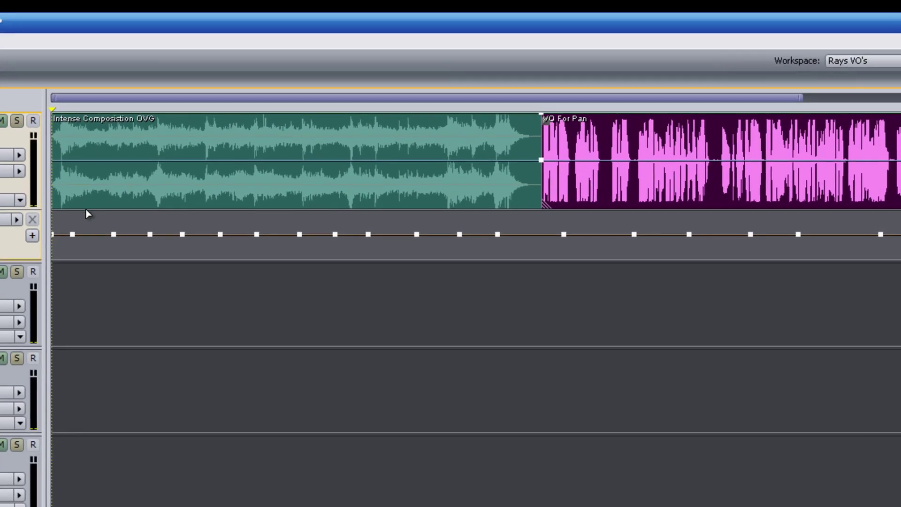
mouse_move(74, 237)
drag(74, 238, 75, 266)
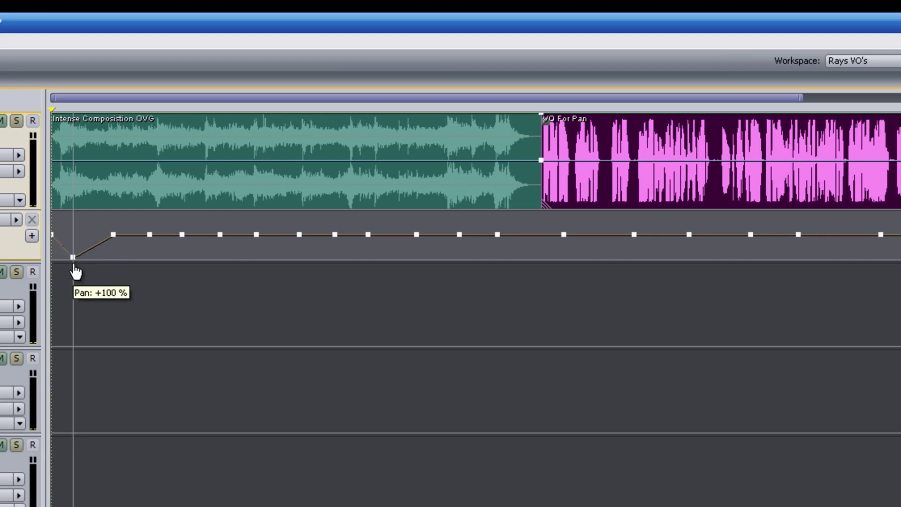
mouse_move(113, 235)
drag(114, 236, 112, 212)
drag(151, 235, 188, 212)
mouse_move(186, 242)
mouse_move(221, 237)
drag(221, 238, 360, 254)
drag(418, 235, 546, 256)
Stagger the pan points across the VO For Pan clip alternately to opposite sides, continuing the zigzag to the last point.
drag(634, 234, 632, 225)
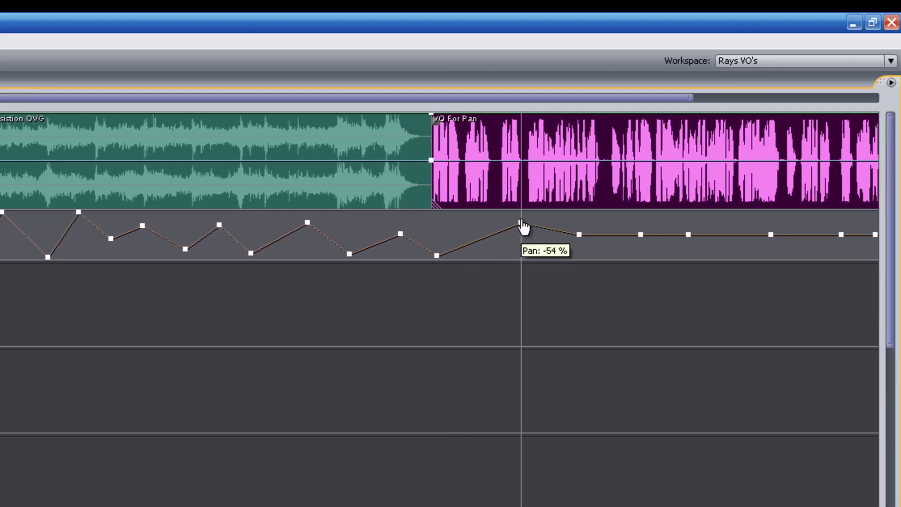
drag(522, 224, 521, 213)
drag(580, 234, 589, 265)
drag(641, 234, 623, 228)
drag(693, 235, 681, 247)
click(770, 236)
drag(770, 234, 745, 230)
click(763, 235)
drag(842, 234, 802, 258)
drag(875, 235, 874, 214)
Bring the last pan point, near the end of the VO For Pan clip, back close to centre at about -5%.
drag(613, 95, 756, 116)
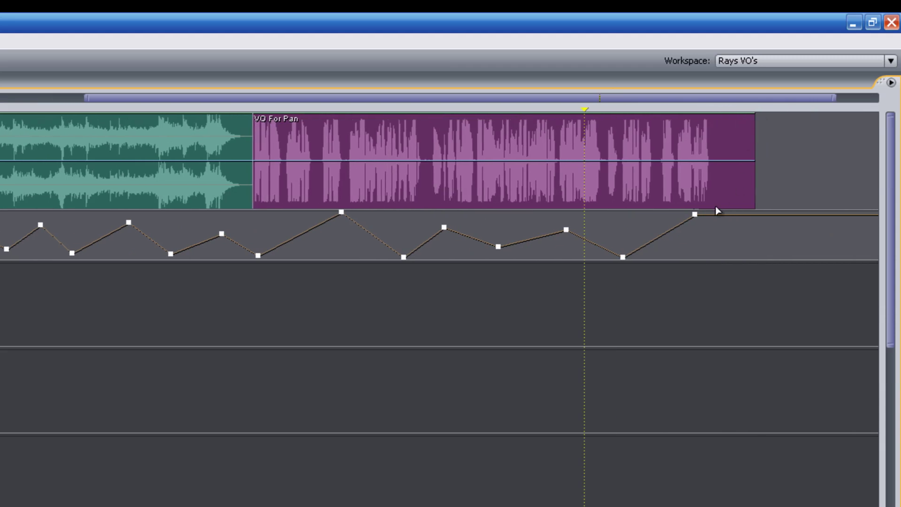
drag(700, 216, 697, 234)
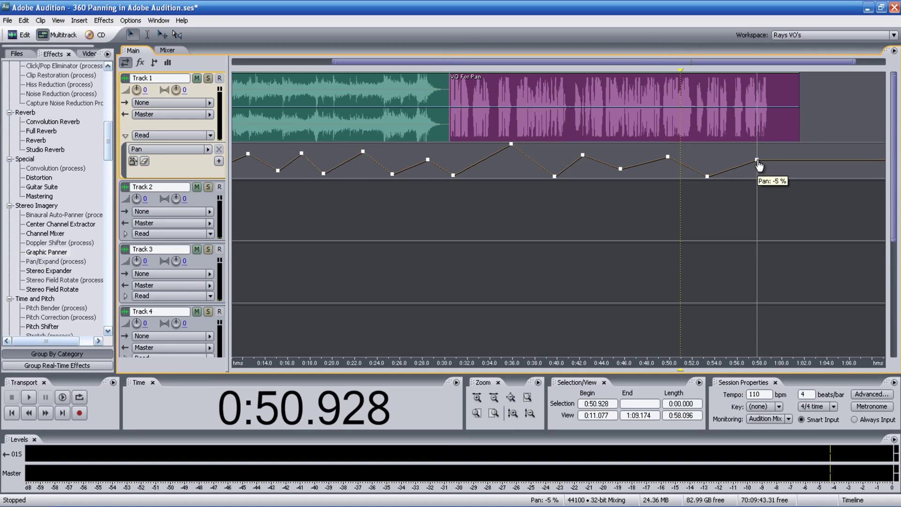
drag(760, 166, 759, 166)
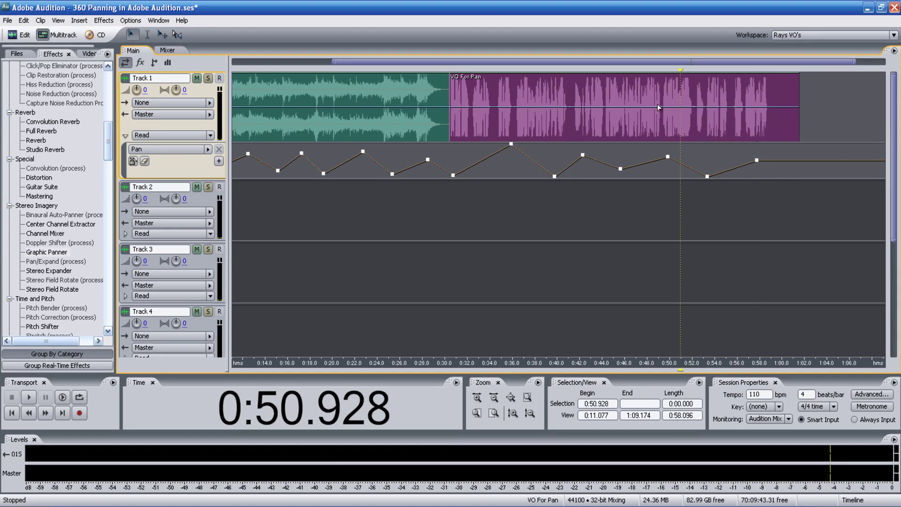
Play the session from the beginning to listen to the pan automation on both clips, then stop playback.
drag(530, 62, 410, 63)
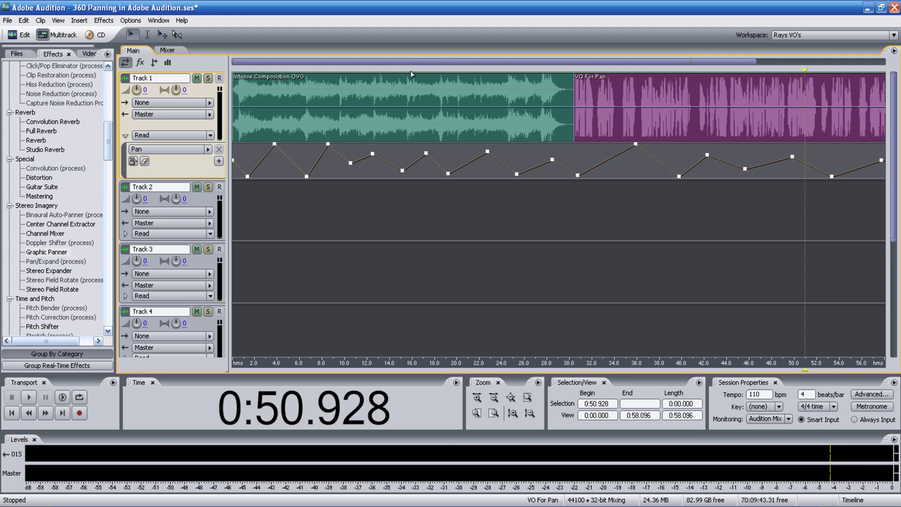
key(Home)
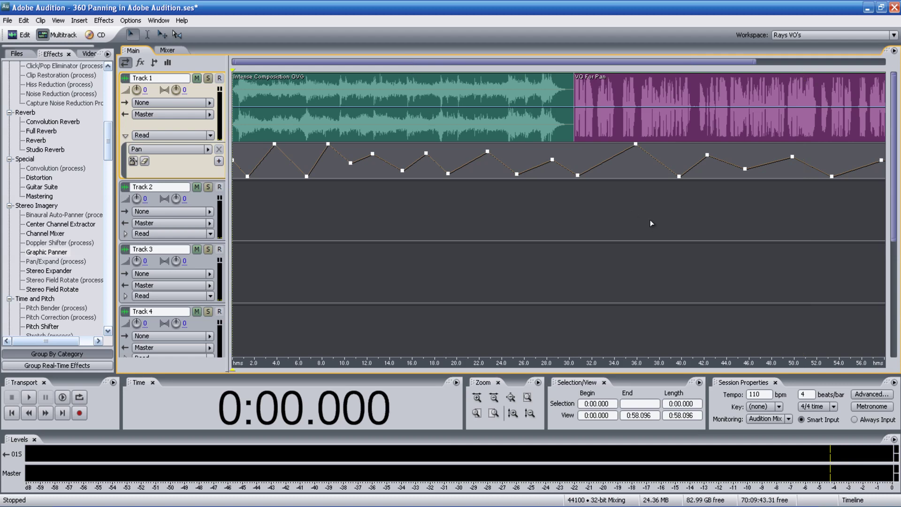
key(space)
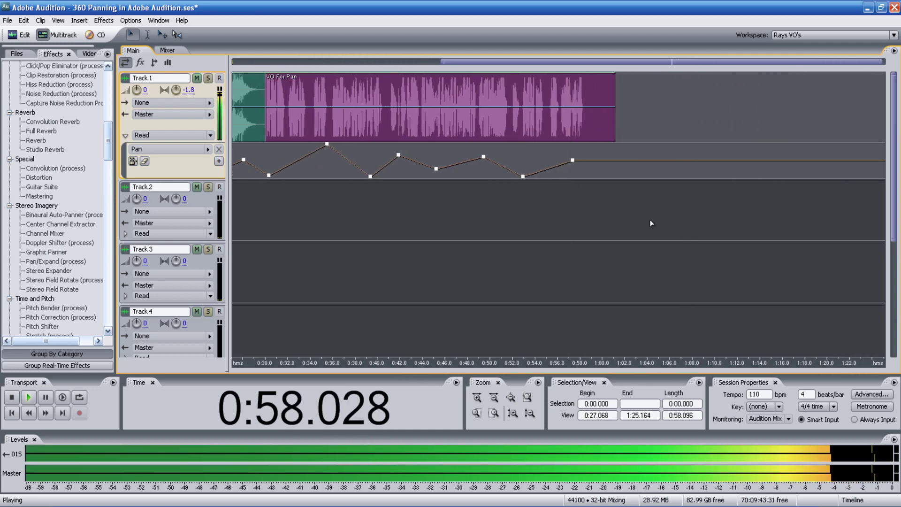
key(space)
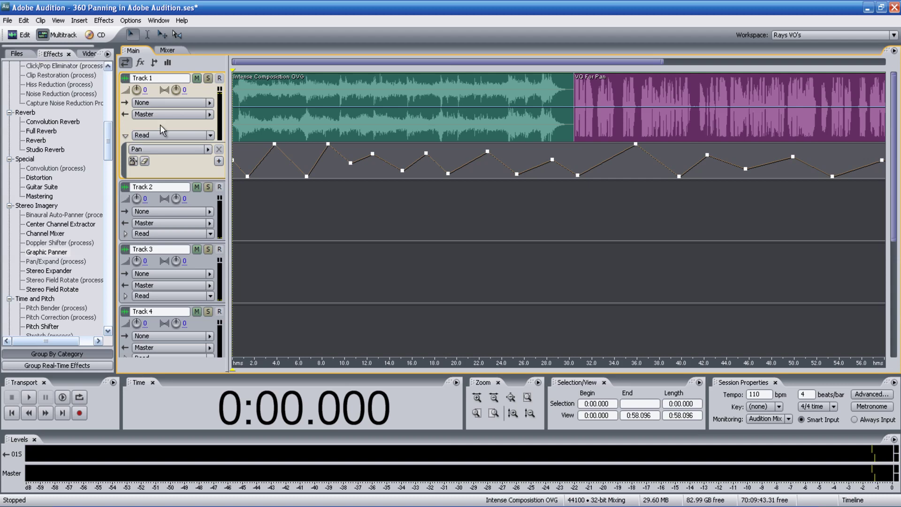
Show the tracks' effects controls and hide Track 1's pan automation lane.
click(140, 63)
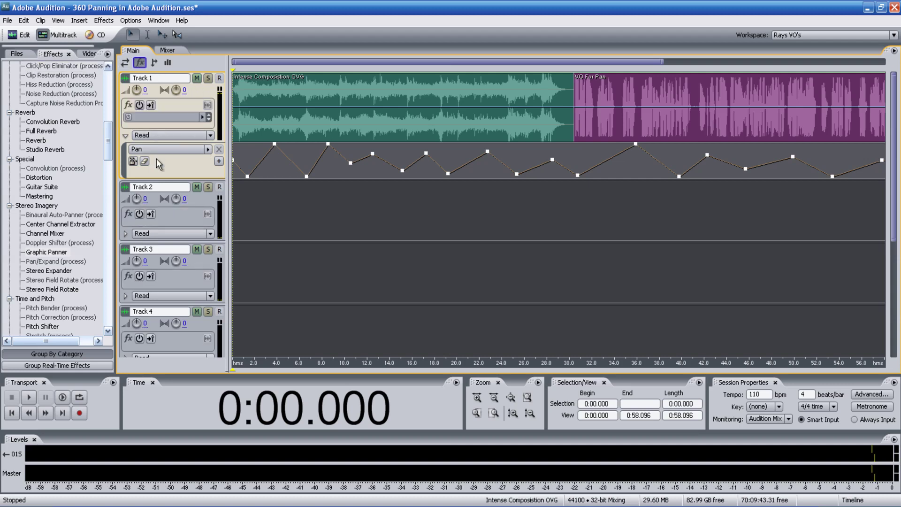
click(123, 136)
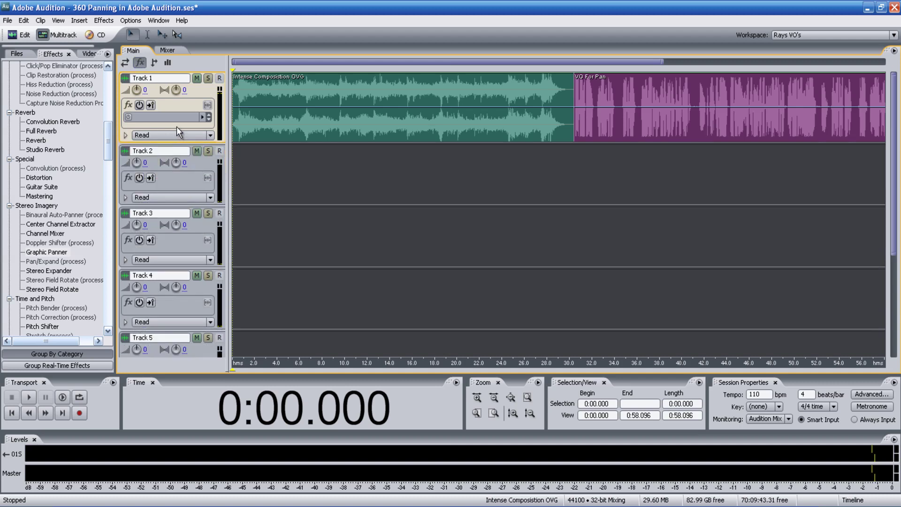
Add the Stereo Field Rotate effect from the Stereo Imagery category to Track 1's first effect slot.
click(203, 117)
mouse_move(270, 220)
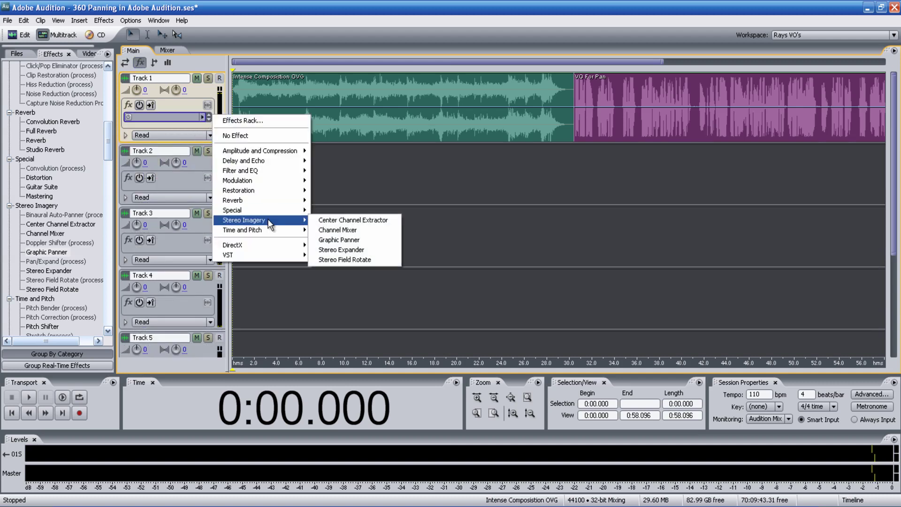
click(348, 260)
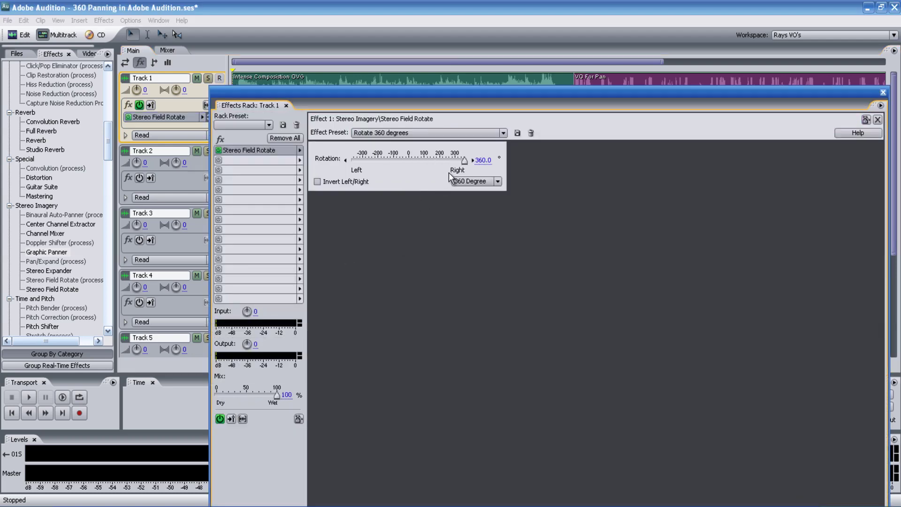
View the rotation presets, set the Stereo Field Rotate rotation to about 5.5 degrees, and play the session.
click(502, 134)
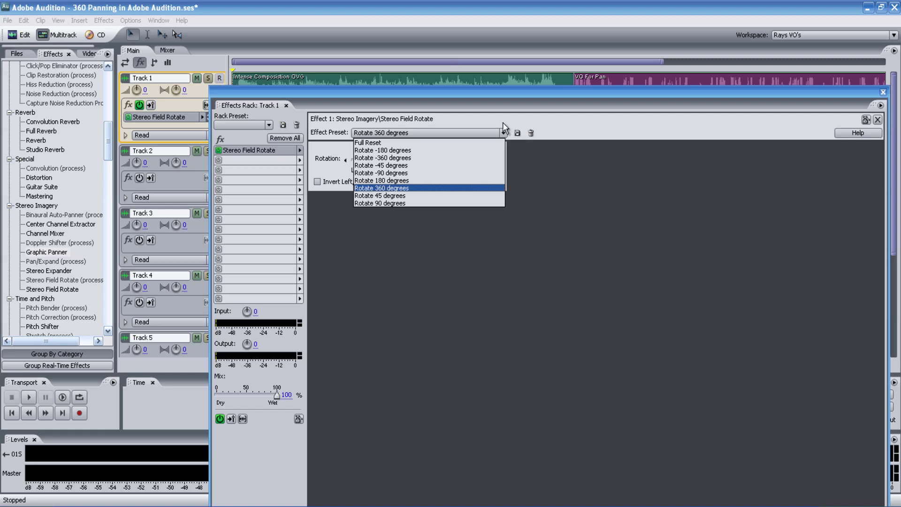
click(494, 118)
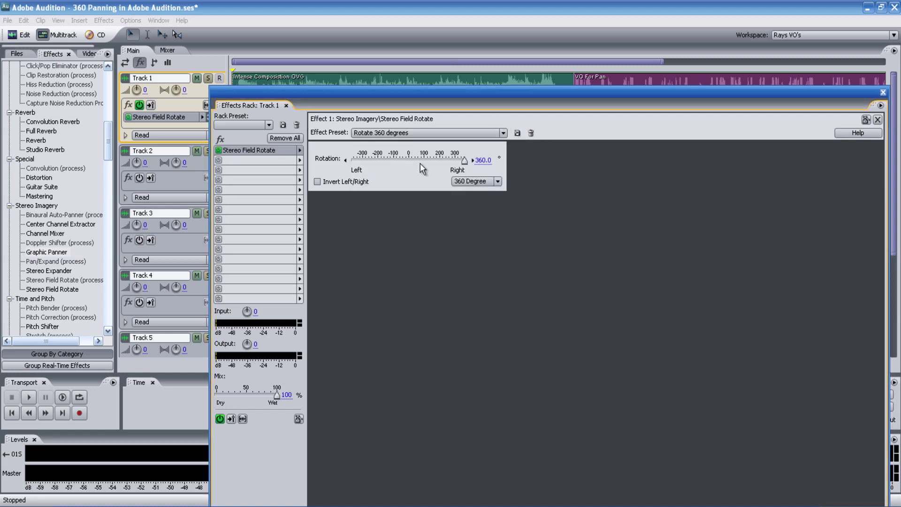
drag(464, 162, 412, 160)
key(space)
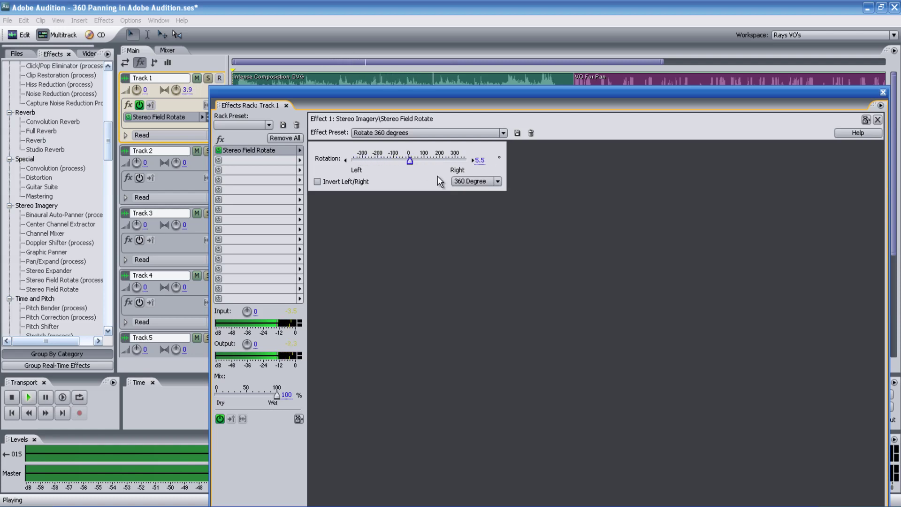
Remove all effects from Track 1's effects rack and close the rack.
click(285, 138)
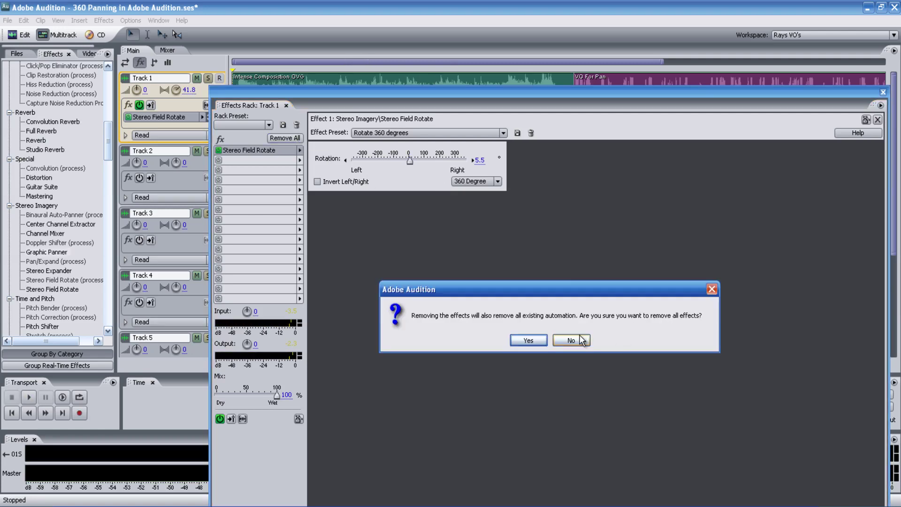
click(535, 342)
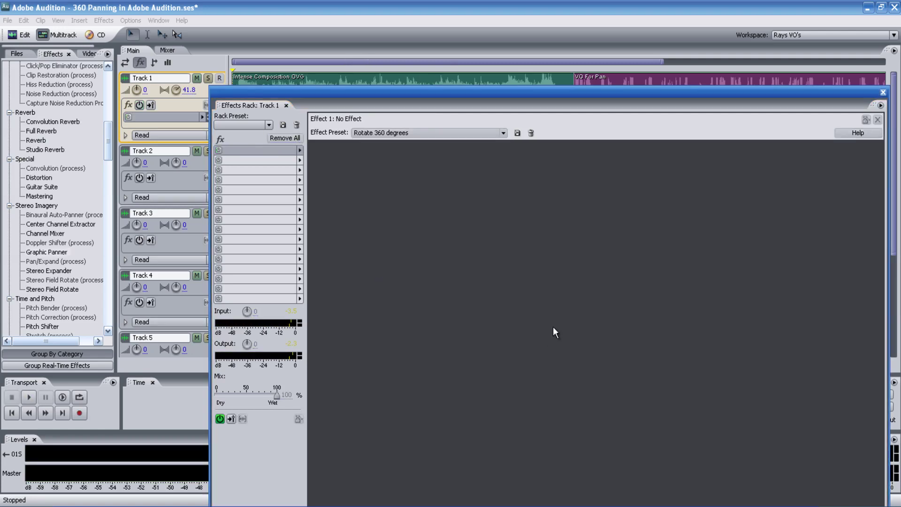
click(882, 92)
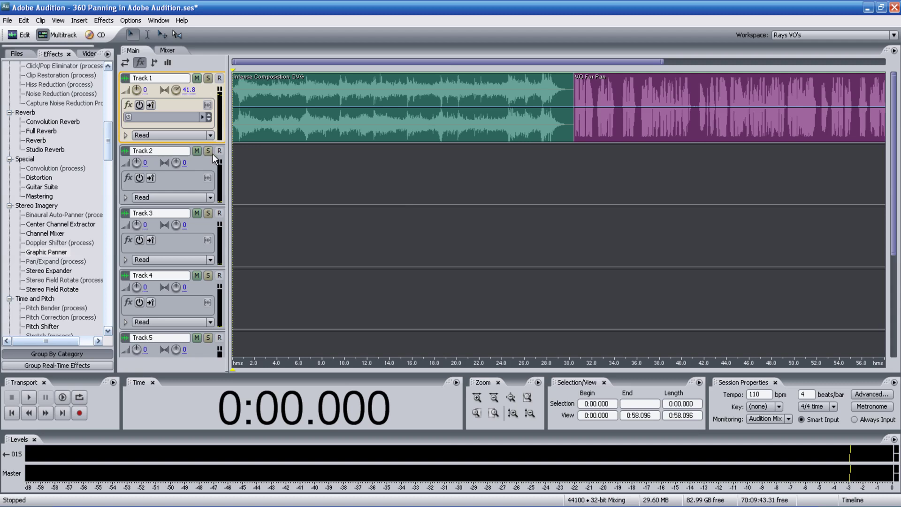
Show Track 1's pan automation lane.
click(125, 135)
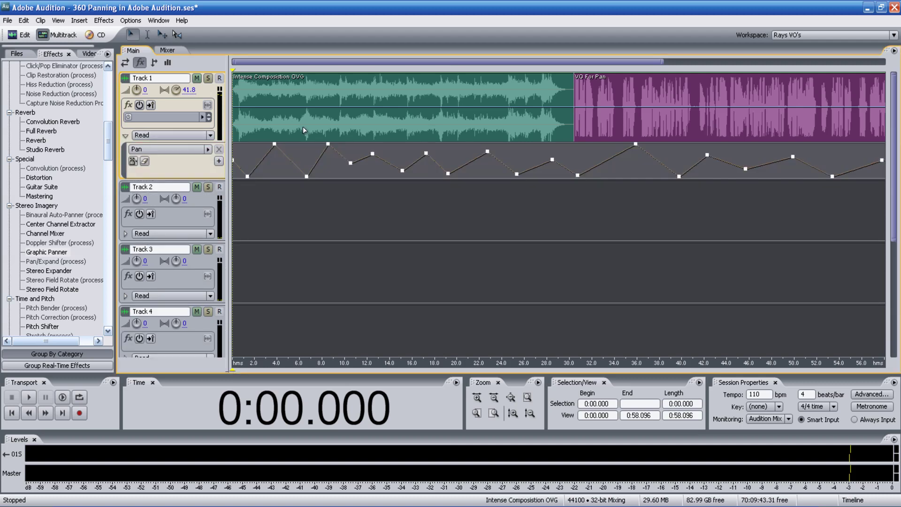
drag(339, 118, 440, 118)
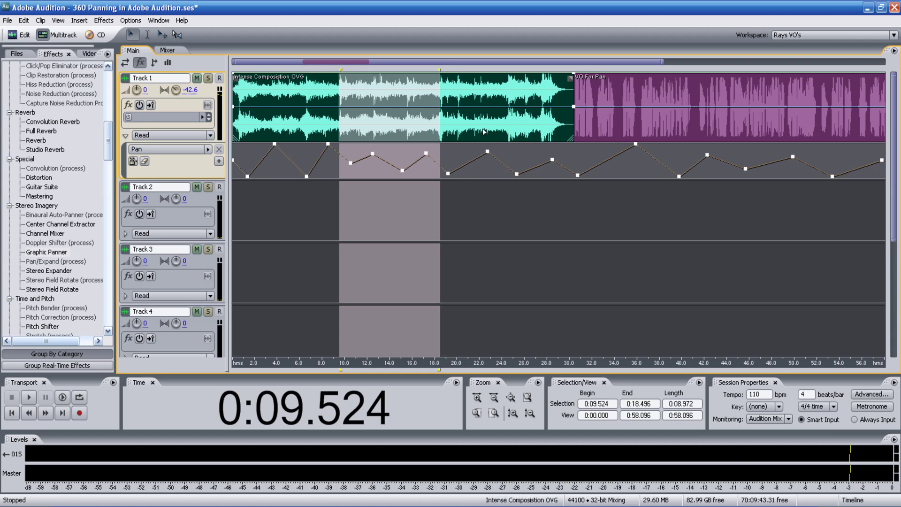
click(479, 196)
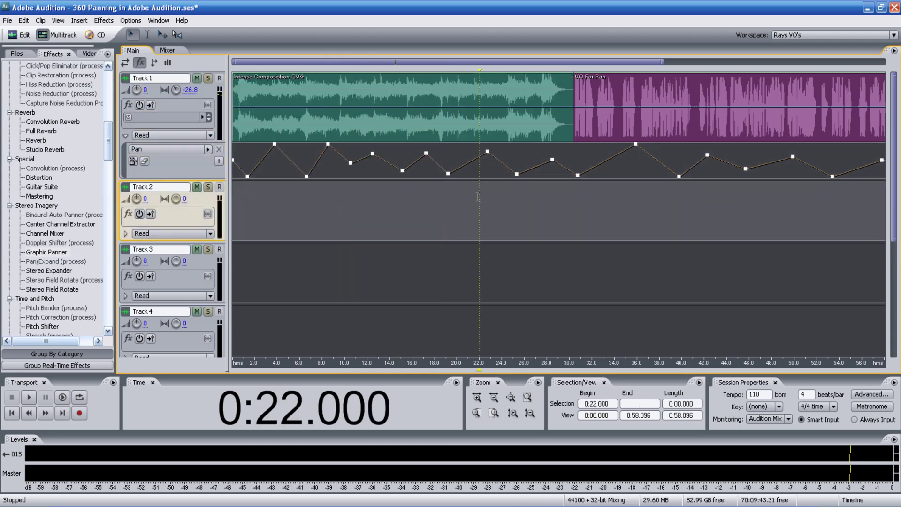
key(Home)
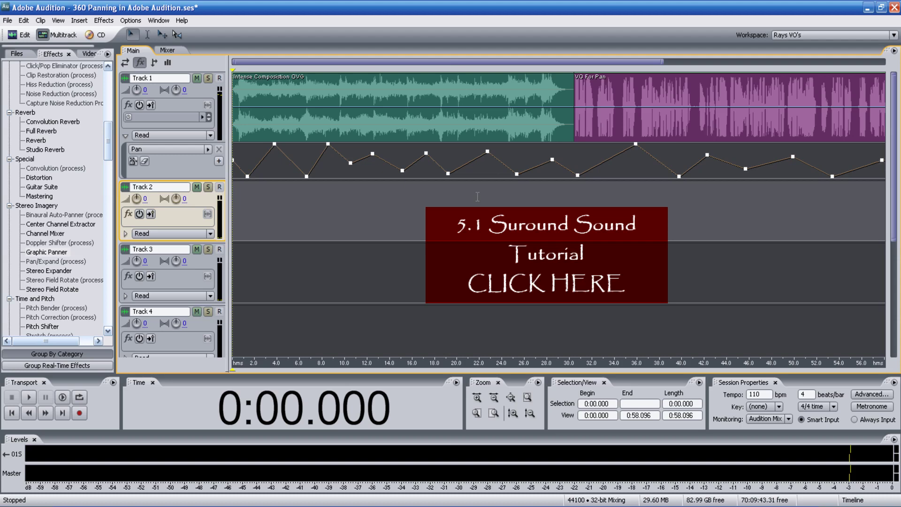
drag(389, 208, 699, 208)
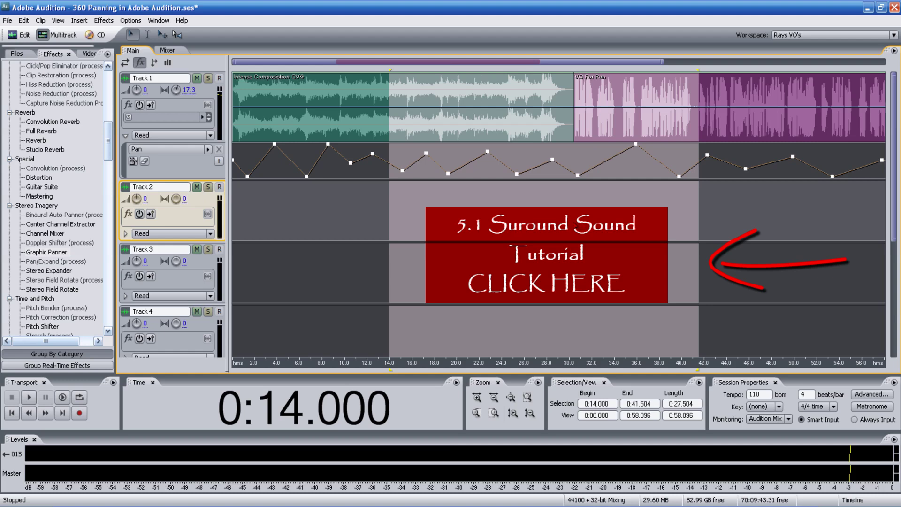
click(368, 220)
Play the session from the beginning to listen to the zigzag panning on Track 1.
key(Home)
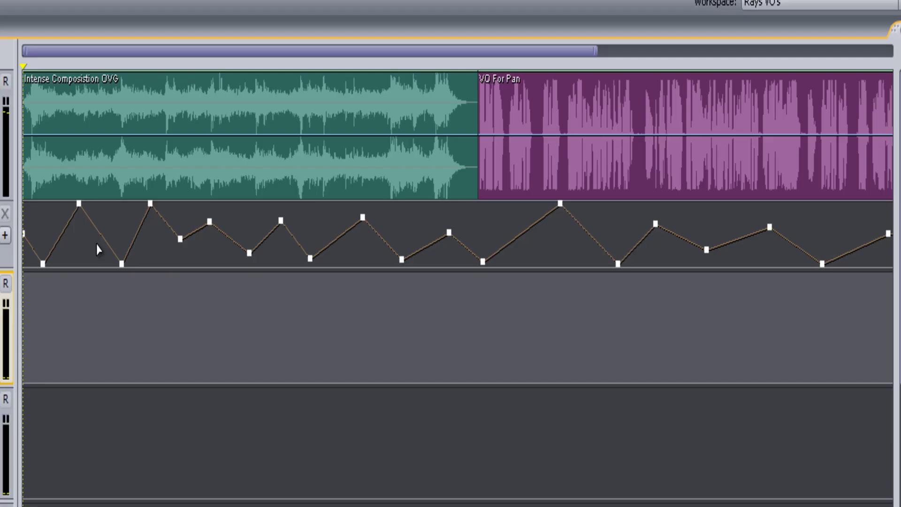
key(space)
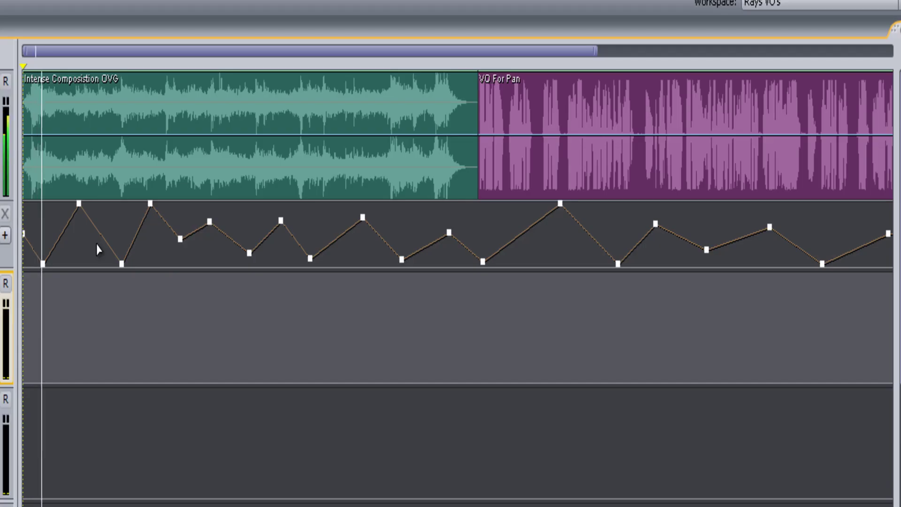